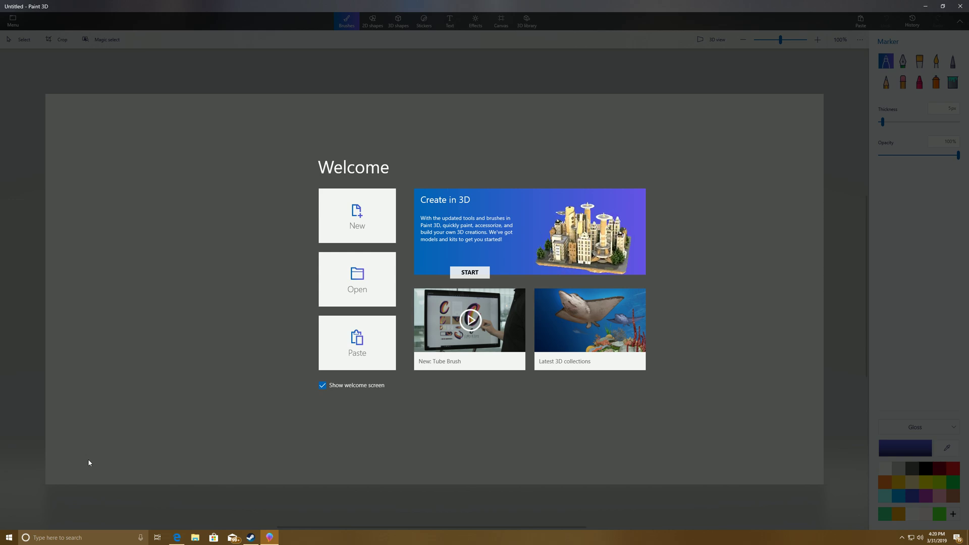
# Start a new blank canvas and turn on the Transparent canvas option
pyautogui.click(362, 214)
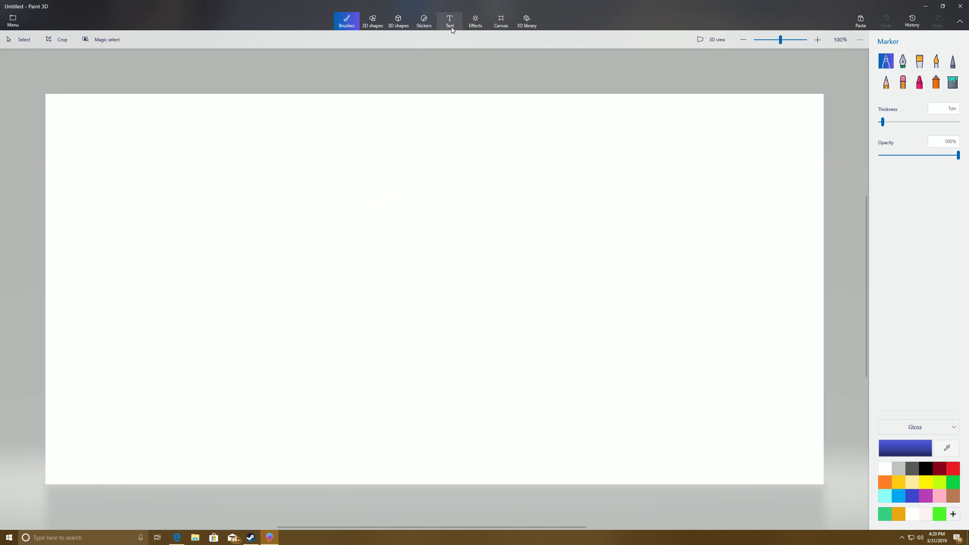
pyautogui.click(501, 24)
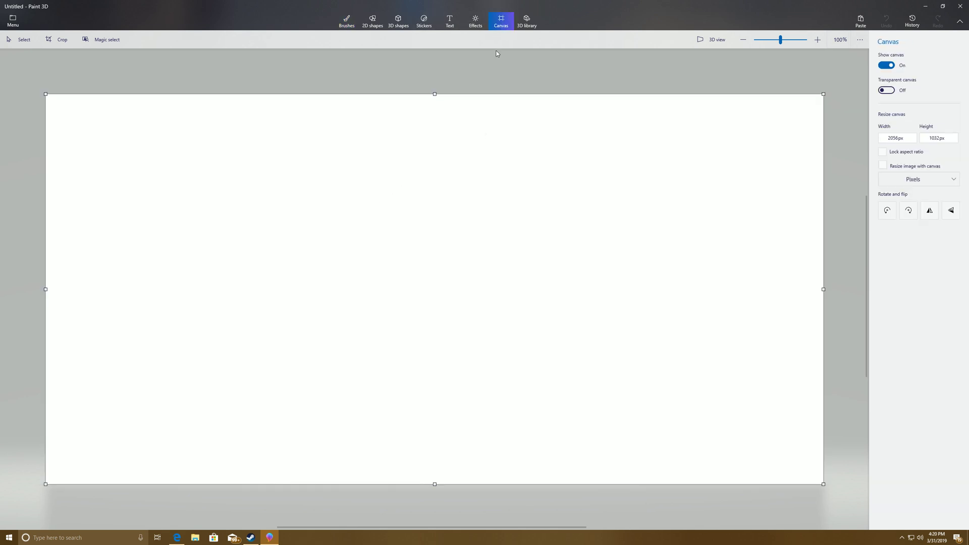
pyautogui.click(891, 90)
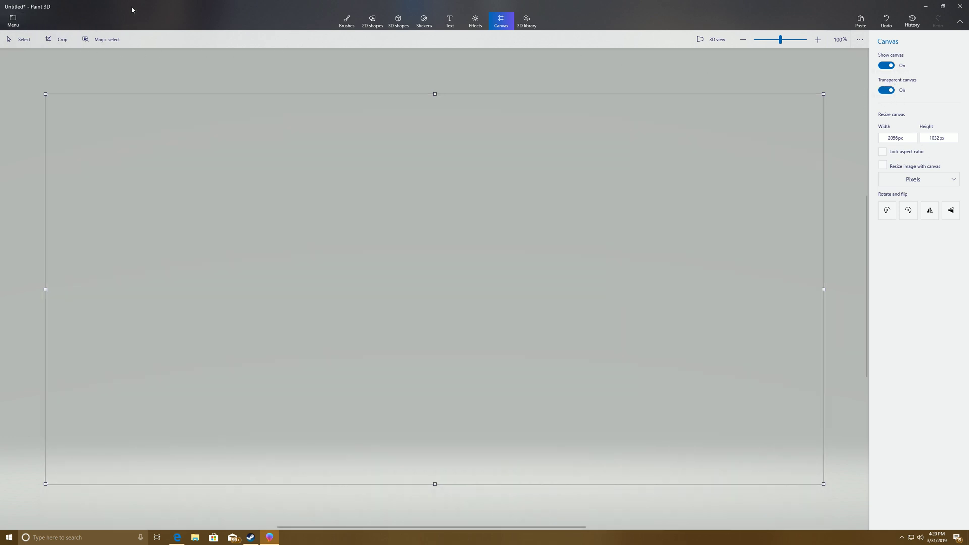
# Insert the wallpaper-830417_1280 starry-night picture onto the transparent canvas
pyautogui.click(15, 20)
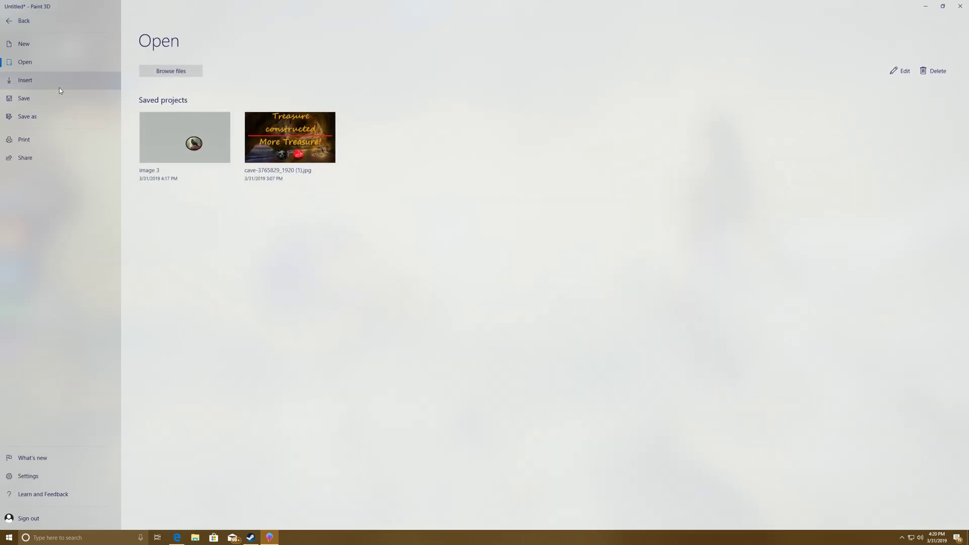
pyautogui.click(45, 80)
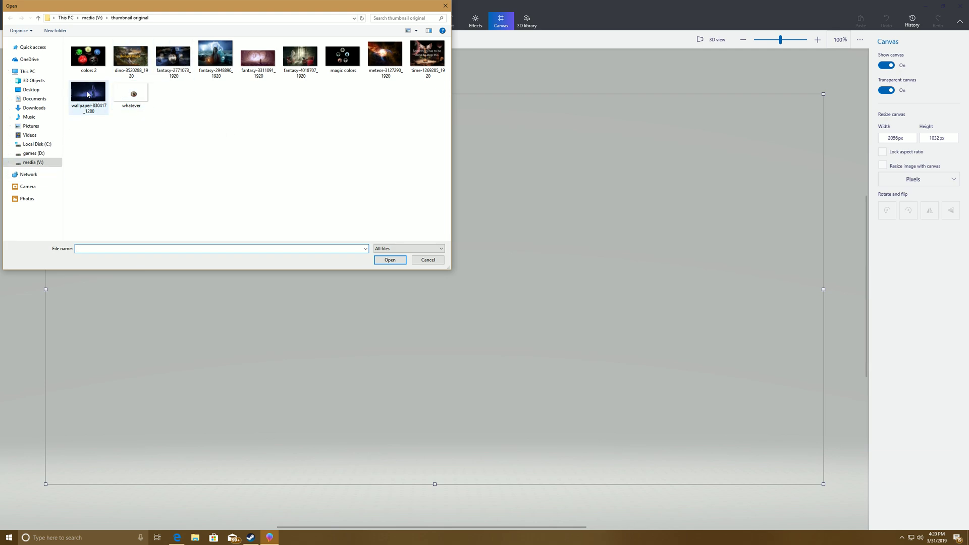
pyautogui.doubleClick(87, 94)
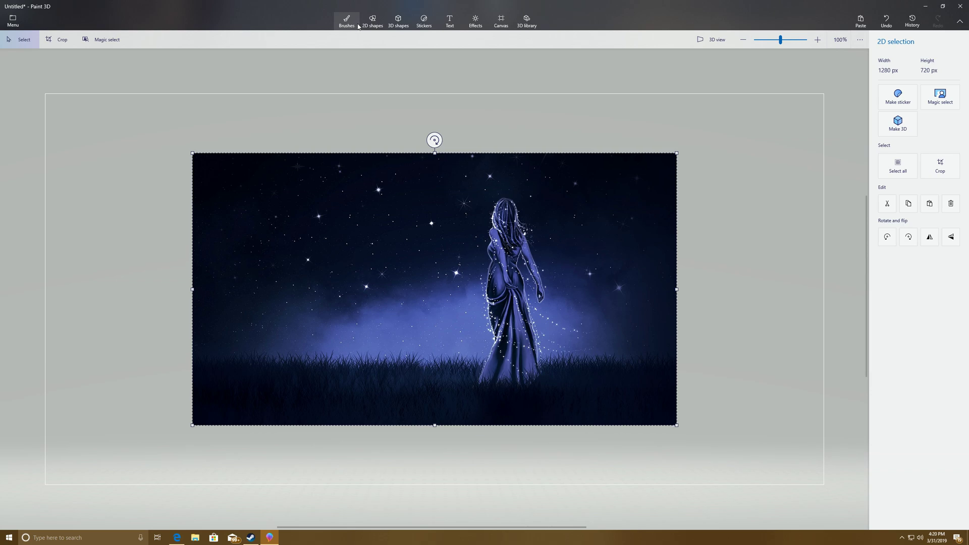
# Draw a circle around the woman, enlarge and reposition it, and give it a white outline
pyautogui.click(376, 25)
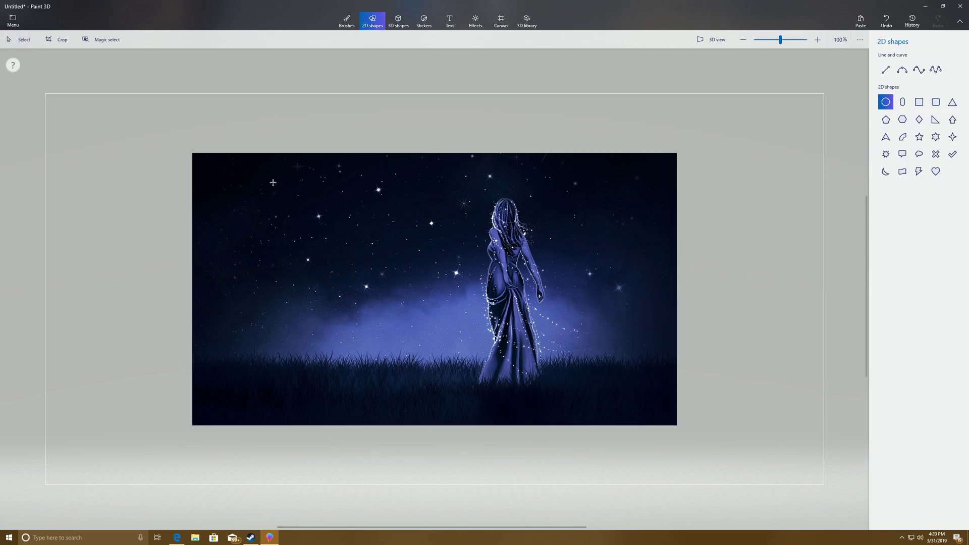
pyautogui.moveTo(427, 195); pyautogui.dragTo(657, 404)
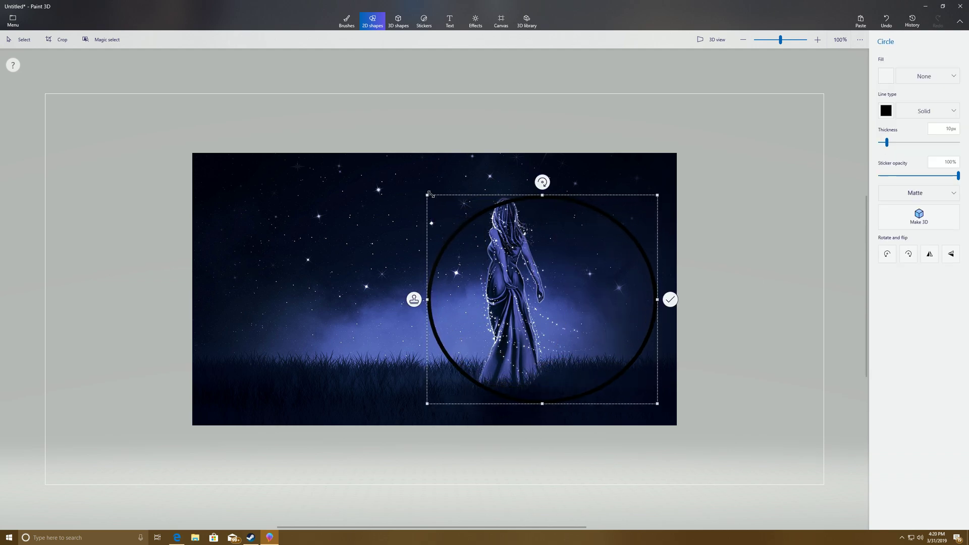
pyautogui.moveTo(424, 192); pyautogui.dragTo(389, 162)
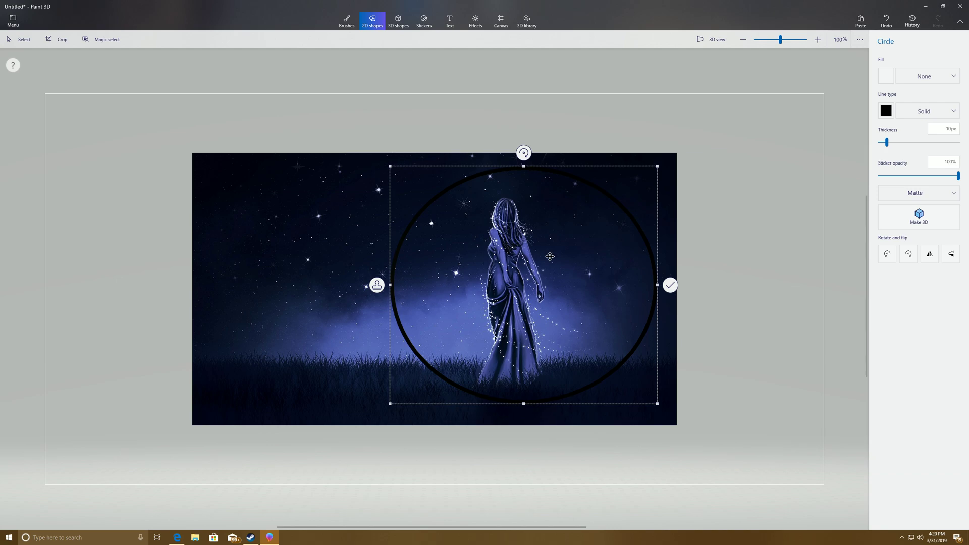
pyautogui.moveTo(549, 254); pyautogui.dragTo(534, 266)
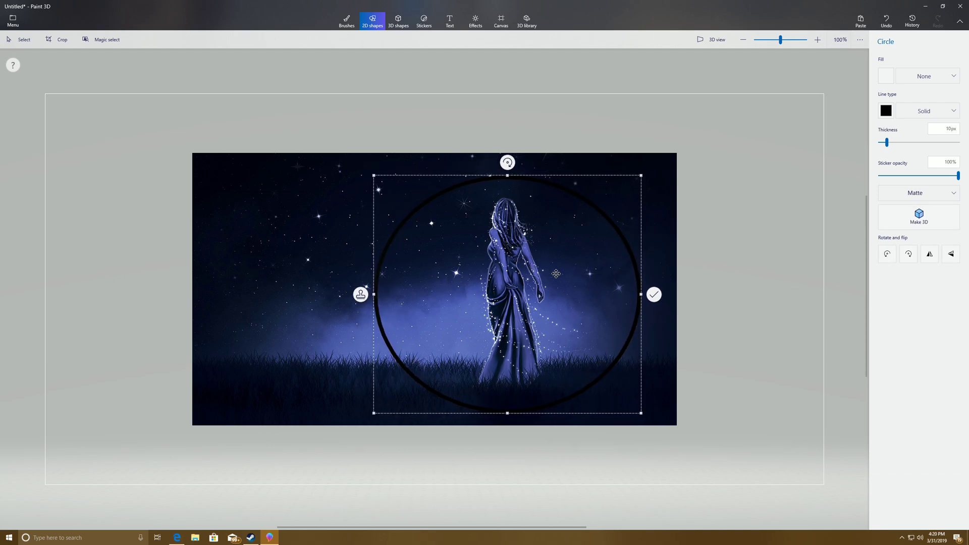
pyautogui.click(886, 111)
pyautogui.click(853, 138)
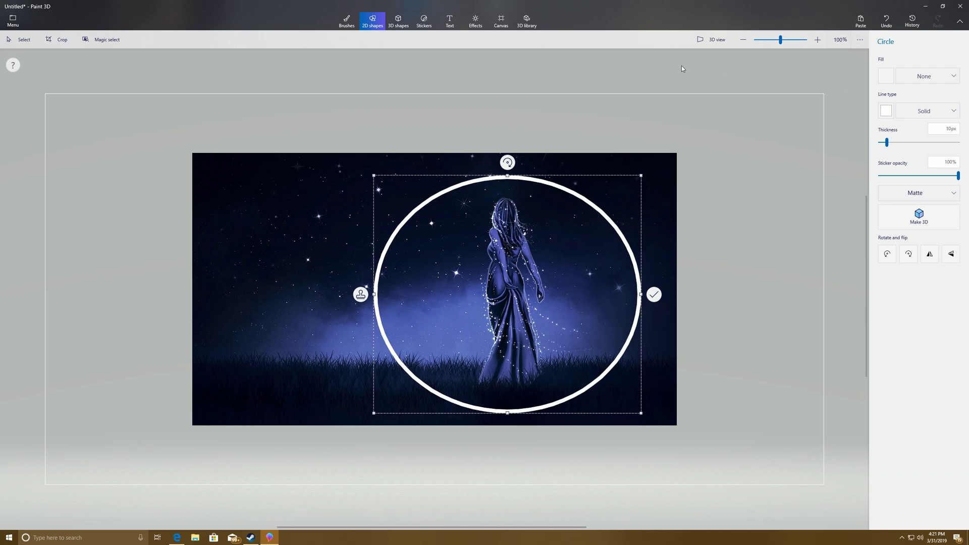
pyautogui.click(347, 30)
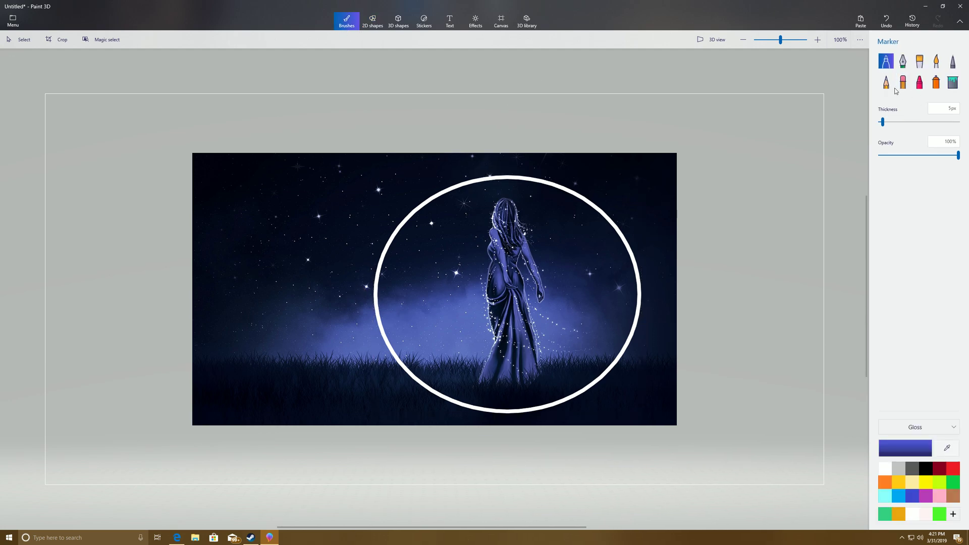
# Erase most of the picture outside the white ring with the eraser brush
pyautogui.click(903, 83)
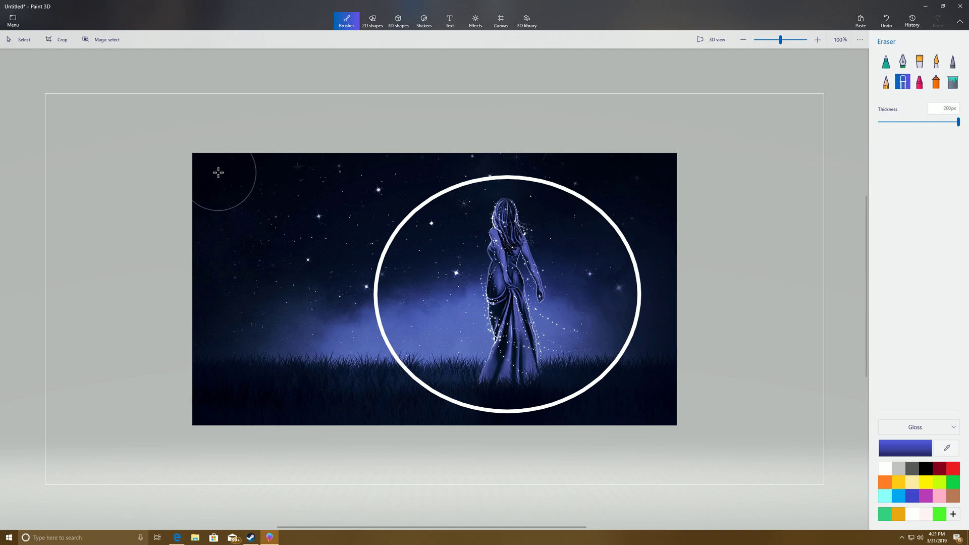
pyautogui.moveTo(219, 169)
pyautogui.mouseDown()
pyautogui.moveTo(205, 292)
pyautogui.moveTo(248, 408)
pyautogui.moveTo(256, 238)
pyautogui.moveTo(297, 162)
pyautogui.moveTo(285, 374)
pyautogui.moveTo(319, 397)
pyautogui.moveTo(320, 203)
pyautogui.moveTo(374, 161)
pyautogui.moveTo(442, 137)
pyautogui.moveTo(542, 132)
pyautogui.moveTo(618, 156)
pyautogui.moveTo(670, 222)
pyautogui.moveTo(687, 270)
pyautogui.moveTo(674, 330)
pyautogui.moveTo(632, 415)
pyautogui.moveTo(532, 450)
pyautogui.moveTo(381, 415)
pyautogui.moveTo(439, 166)
pyautogui.mouseUp()
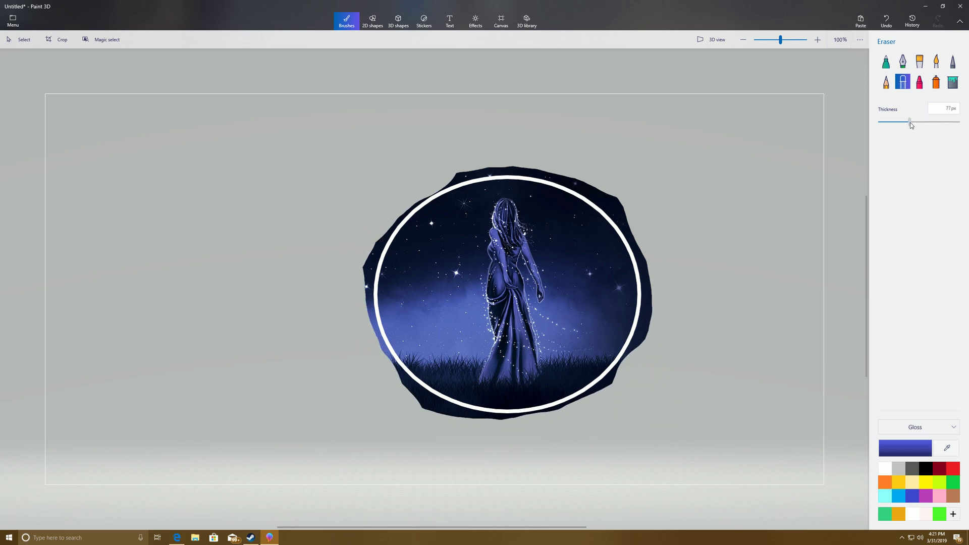
# Shrink the eraser to about 75 px and erase the dark border along the ring's right side
pyautogui.moveTo(912, 125); pyautogui.dragTo(909, 123)
pyautogui.scroll(3, 673, 179)
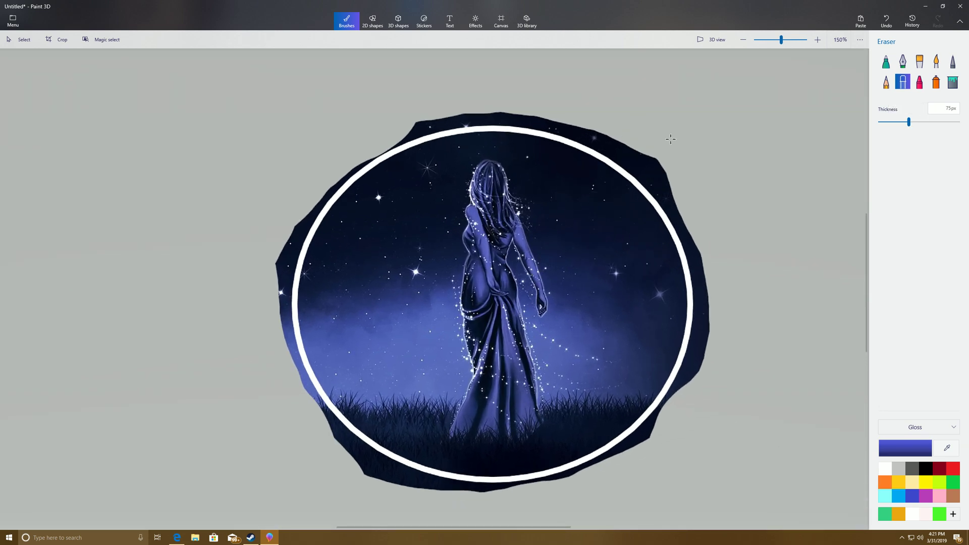
pyautogui.scroll(4, 623, 195)
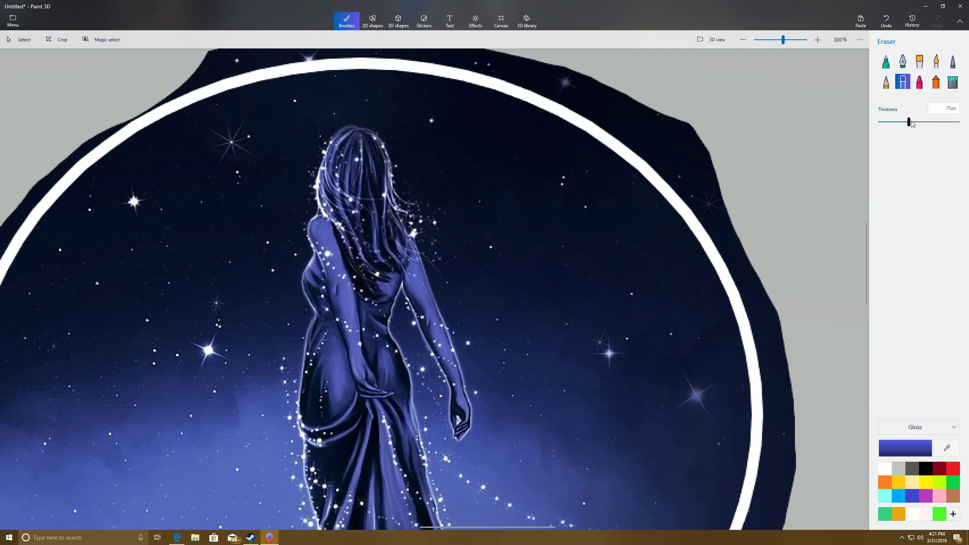
pyautogui.moveTo(662, 138)
pyautogui.mouseDown()
pyautogui.moveTo(638, 108)
pyautogui.moveTo(731, 219)
pyautogui.moveTo(787, 353)
pyautogui.mouseUp()
pyautogui.scroll(-3, 790, 343)
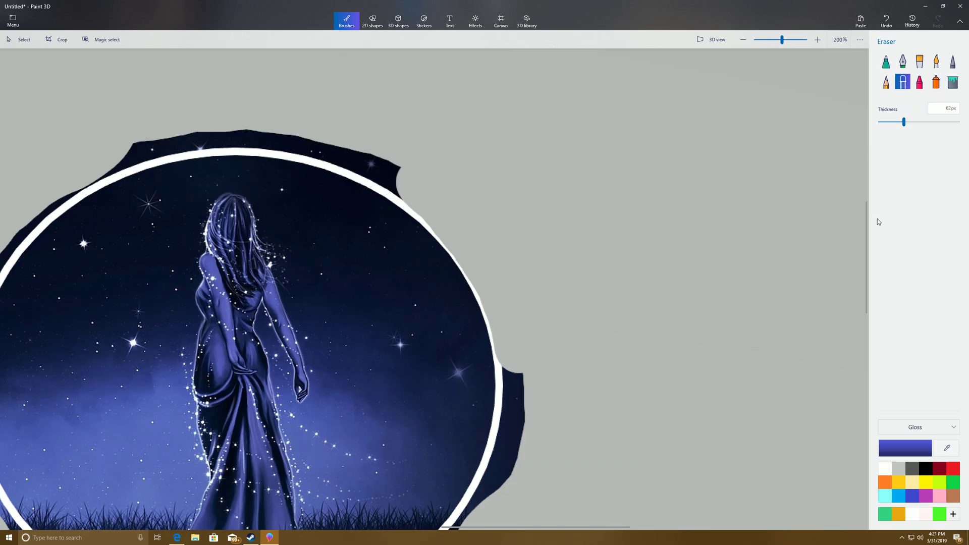
pyautogui.scroll(5, 472, 259)
pyautogui.moveTo(542, 91)
pyautogui.mouseDown()
pyautogui.moveTo(547, 238)
pyautogui.moveTo(510, 495)
pyautogui.mouseUp()
pyautogui.scroll(-5, 595, 318)
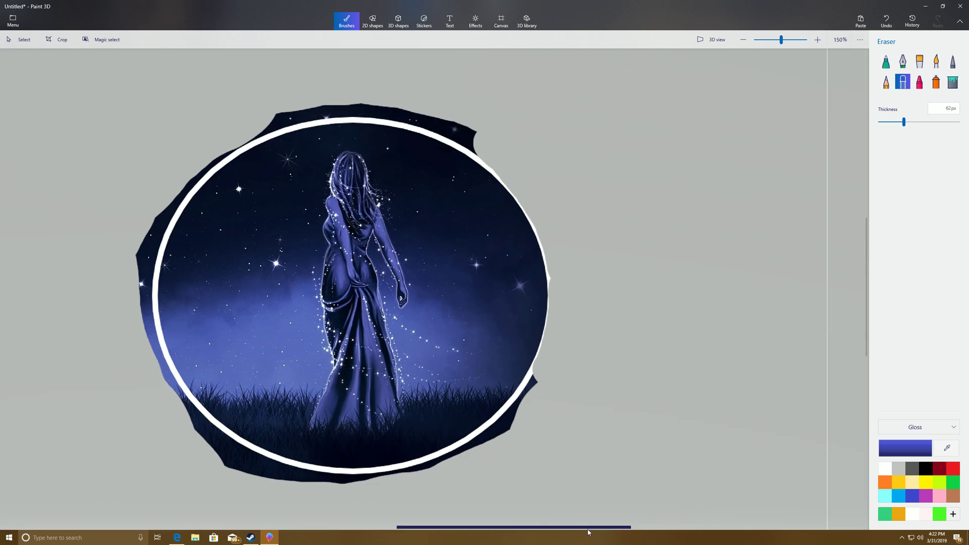
pyautogui.scroll(4, 772, 346)
pyautogui.moveTo(772, 346)
pyautogui.mouseDown()
pyautogui.moveTo(733, 408)
pyautogui.moveTo(660, 468)
pyautogui.moveTo(742, 414)
pyautogui.moveTo(736, 395)
pyautogui.mouseUp()
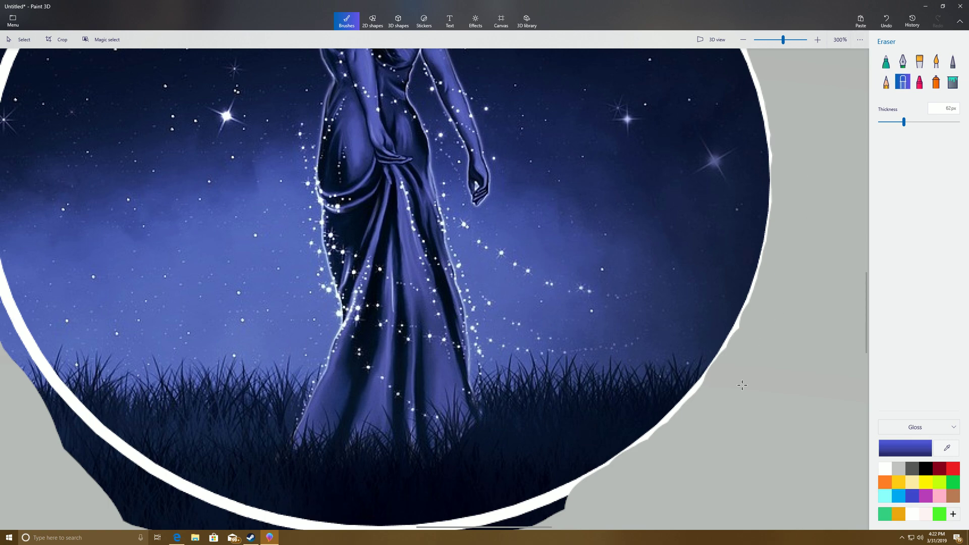
# Erase the remaining dark border and ring along the bottom, left and upper edges
pyautogui.scroll(-3, 742, 385)
pyautogui.scroll(1, 656, 354)
pyautogui.scroll(4, 619, 347)
pyautogui.moveTo(619, 347)
pyautogui.mouseDown()
pyautogui.moveTo(670, 407)
pyautogui.moveTo(545, 446)
pyautogui.moveTo(424, 456)
pyautogui.moveTo(313, 449)
pyautogui.moveTo(203, 424)
pyautogui.moveTo(122, 389)
pyautogui.moveTo(20, 308)
pyautogui.mouseUp()
pyautogui.scroll(-2, 20, 307)
pyautogui.scroll(1, 696, 435)
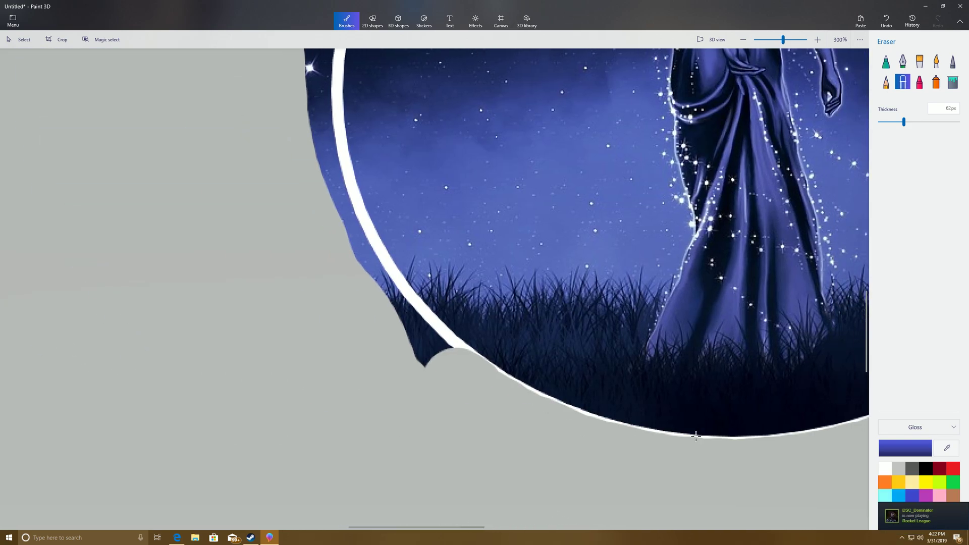
pyautogui.scroll(2, 695, 436)
pyautogui.moveTo(455, 465)
pyautogui.mouseDown()
pyautogui.moveTo(407, 451)
pyautogui.moveTo(379, 418)
pyautogui.moveTo(331, 331)
pyautogui.moveTo(306, 231)
pyautogui.mouseUp()
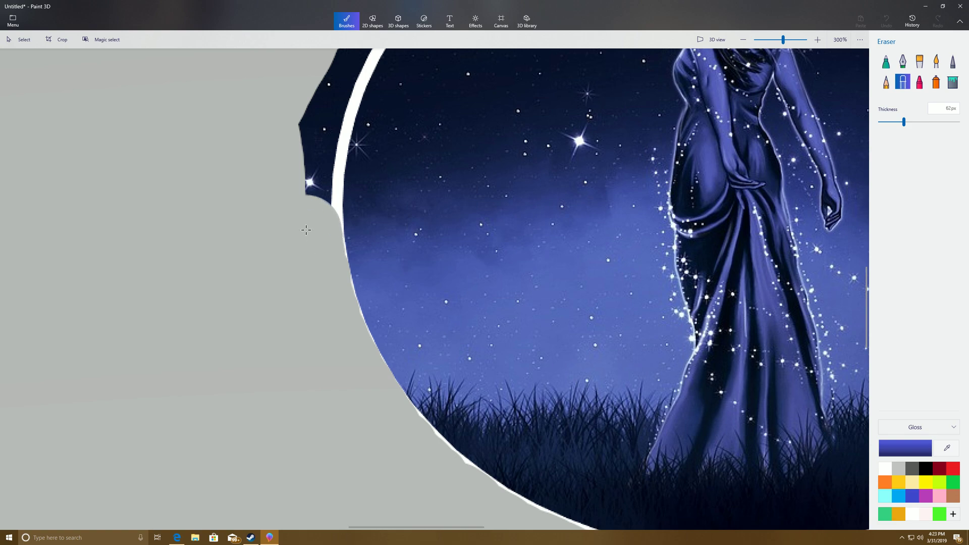
pyautogui.scroll(-3, 306, 230)
pyautogui.scroll(4, 227, 385)
pyautogui.moveTo(227, 385)
pyautogui.mouseDown()
pyautogui.moveTo(213, 478)
pyautogui.moveTo(223, 369)
pyautogui.moveTo(261, 260)
pyautogui.moveTo(372, 117)
pyautogui.moveTo(399, 121)
pyautogui.mouseUp()
pyautogui.scroll(-3, 471, 325)
pyautogui.scroll(2, 552, 155)
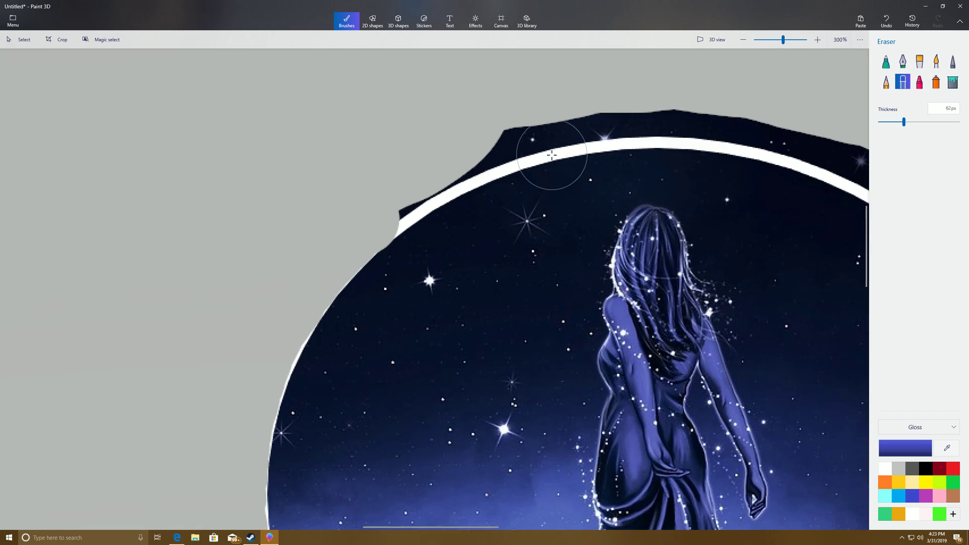
pyautogui.scroll(1, 552, 155)
pyautogui.moveTo(329, 216)
pyautogui.mouseDown()
pyautogui.moveTo(423, 158)
pyautogui.moveTo(593, 104)
pyautogui.moveTo(749, 97)
pyautogui.moveTo(788, 111)
pyautogui.mouseUp()
pyautogui.scroll(-4, 855, 193)
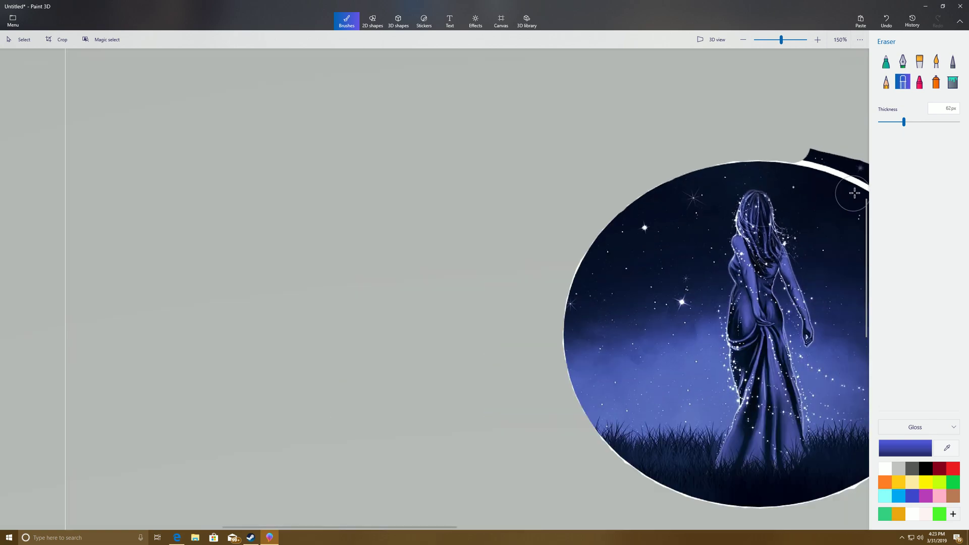
pyautogui.scroll(4, 647, 145)
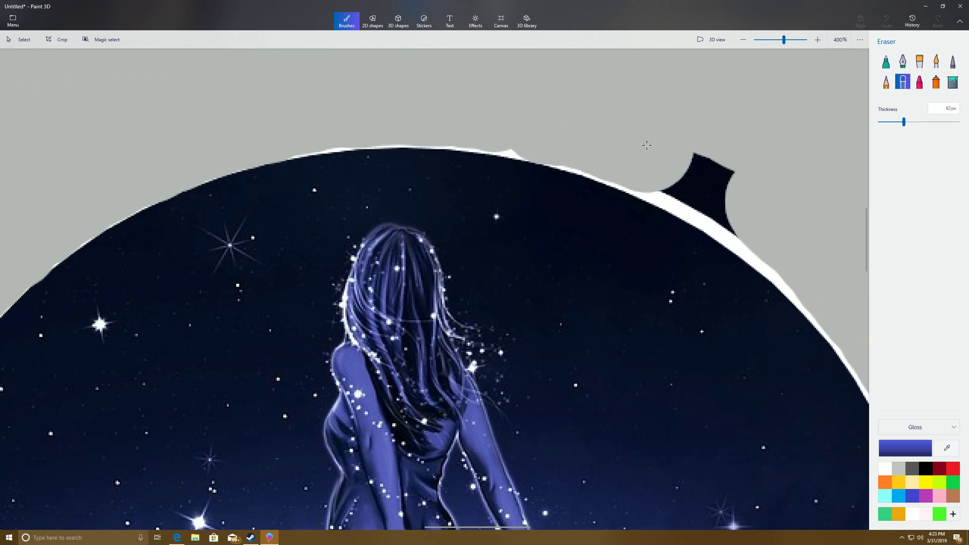
pyautogui.moveTo(647, 146); pyautogui.dragTo(797, 300)
pyautogui.scroll(-4, 706, 238)
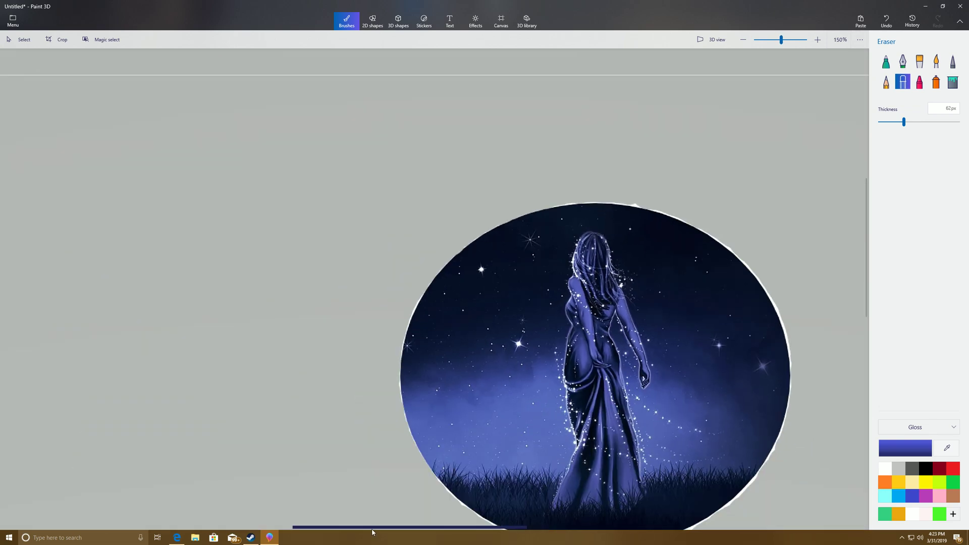
pyautogui.moveTo(372, 528); pyautogui.dragTo(395, 528)
pyautogui.moveTo(868, 206); pyautogui.dragTo(874, 231)
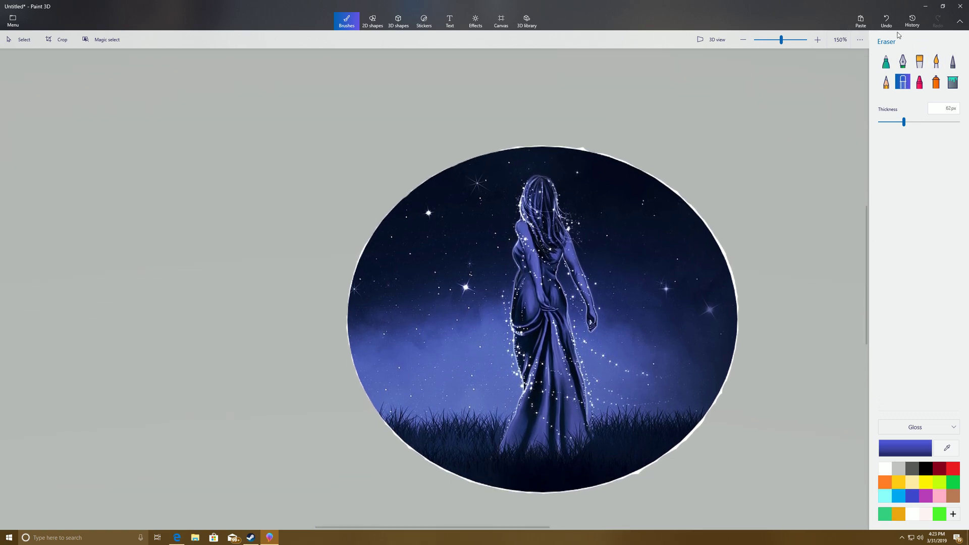
# Draw a black-outlined circle over the image and stretch it to the oval's size
pyautogui.click(373, 29)
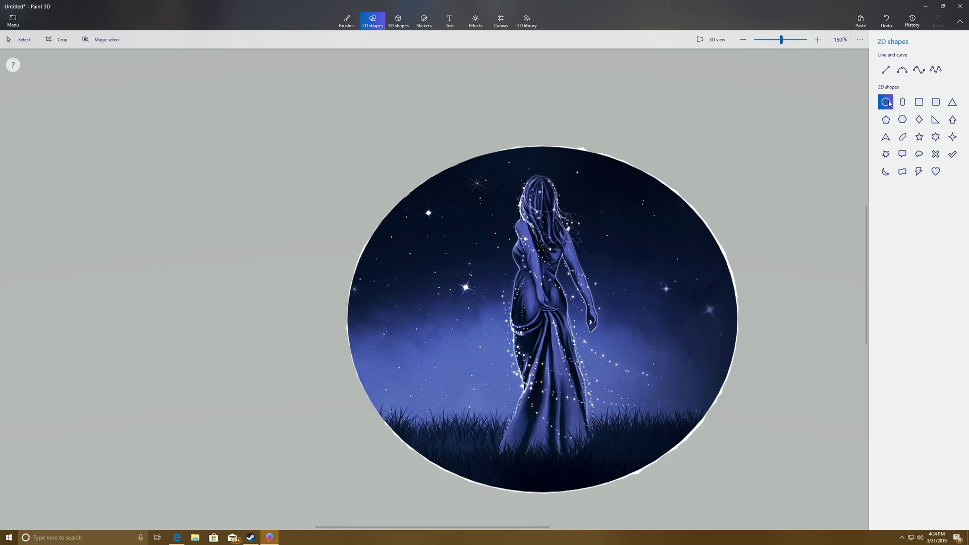
pyautogui.moveTo(410, 168); pyautogui.dragTo(714, 471)
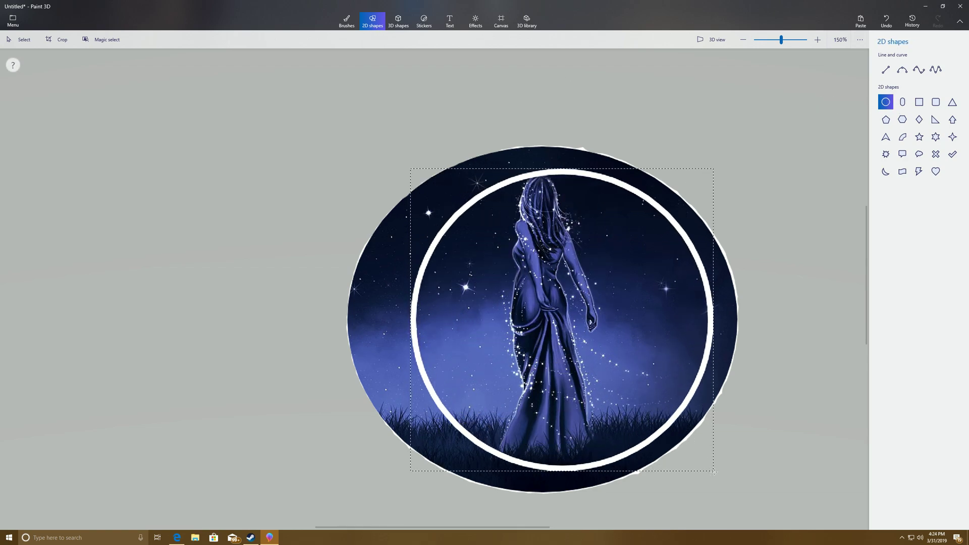
pyautogui.click(886, 111)
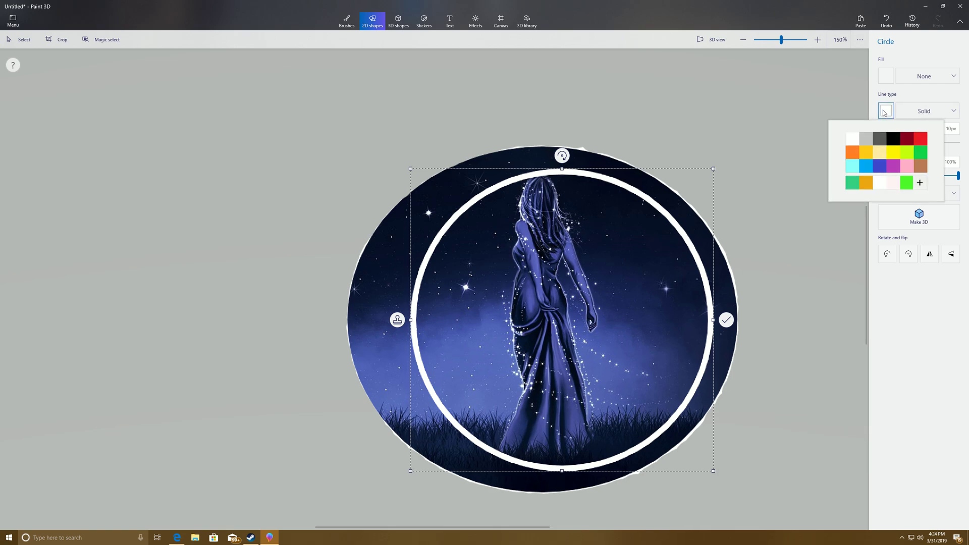
pyautogui.click(893, 141)
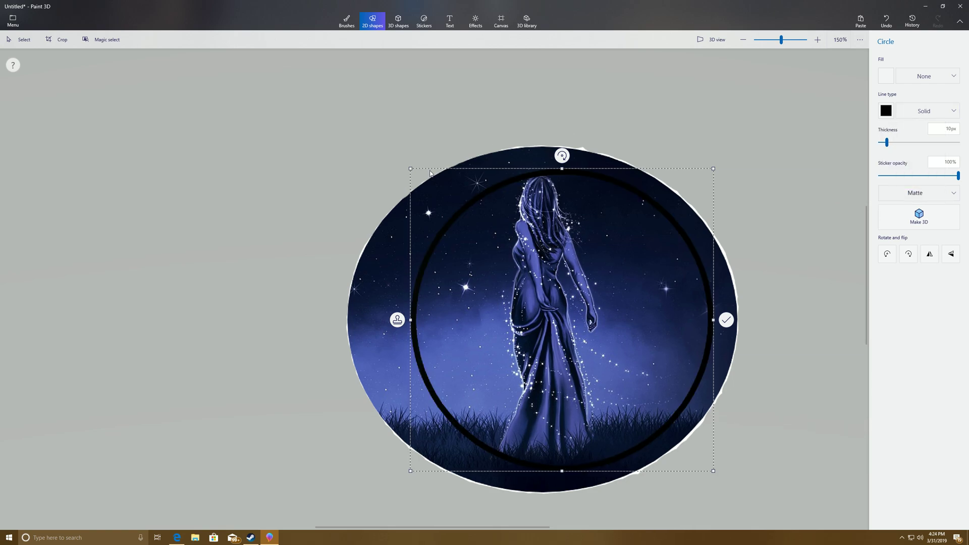
pyautogui.moveTo(410, 168); pyautogui.dragTo(368, 146)
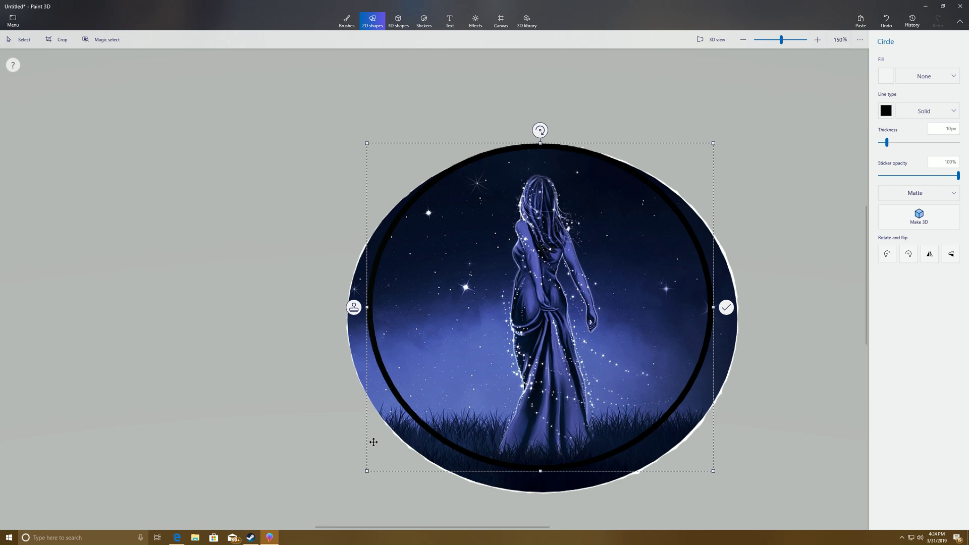
pyautogui.moveTo(369, 471); pyautogui.dragTo(347, 508)
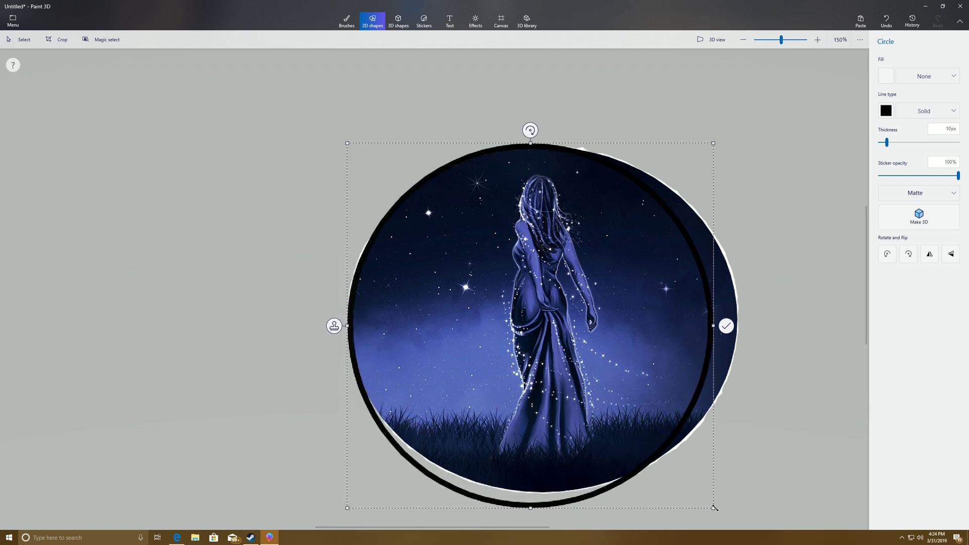
pyautogui.moveTo(713, 508); pyautogui.dragTo(743, 499)
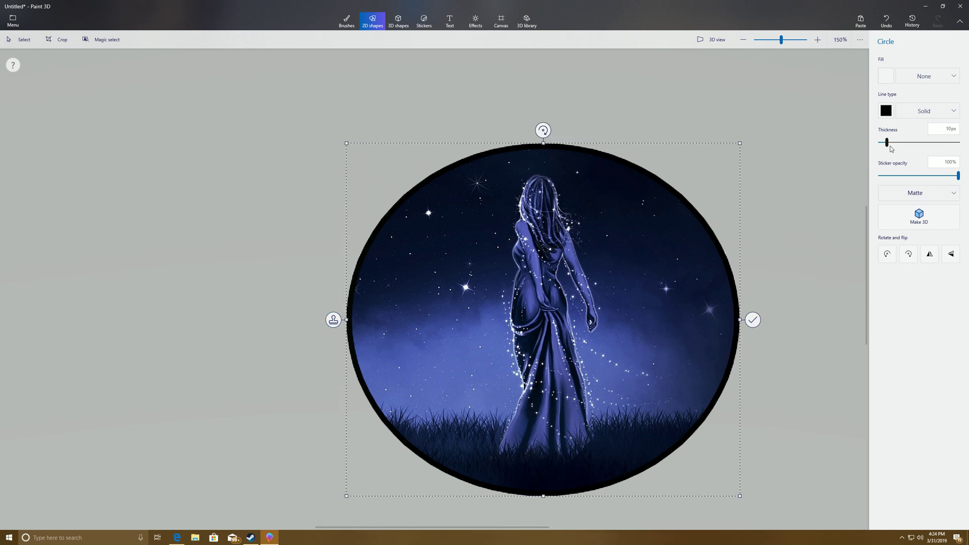
# Increase the black outline's thickness to 11 px
pyautogui.moveTo(889, 145); pyautogui.dragTo(887, 147)
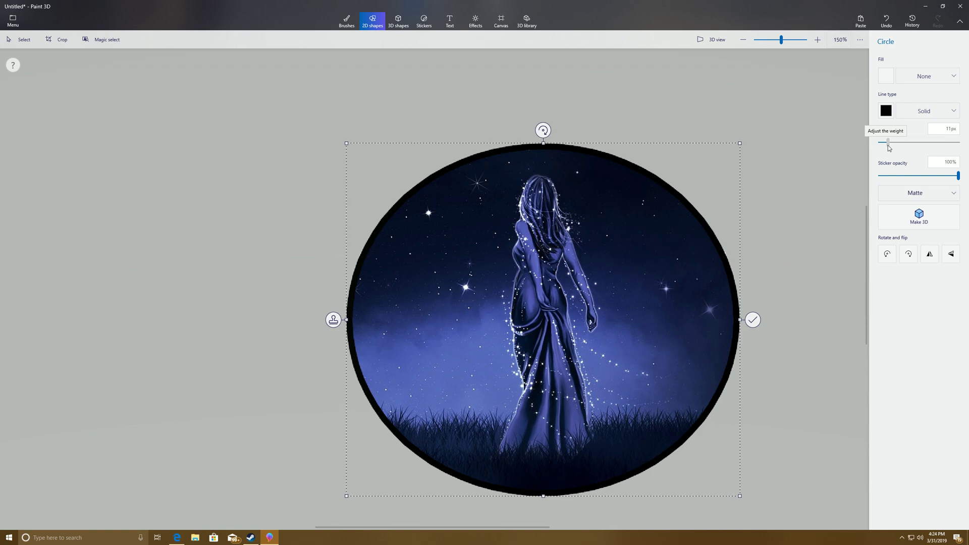
# Apply the black outline, then begin a Save As named 'f' and cancel it
pyautogui.click(838, 170)
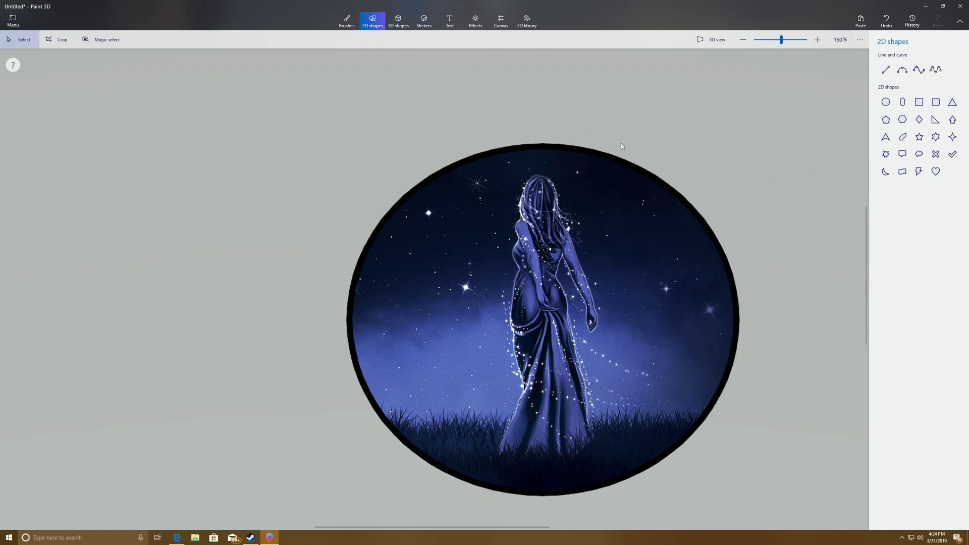
pyautogui.click(13, 29)
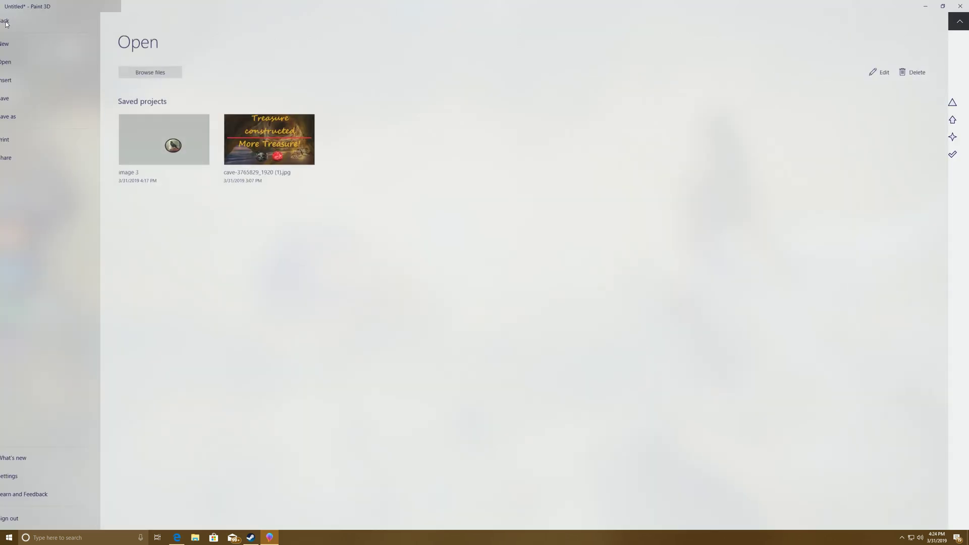
pyautogui.click(50, 118)
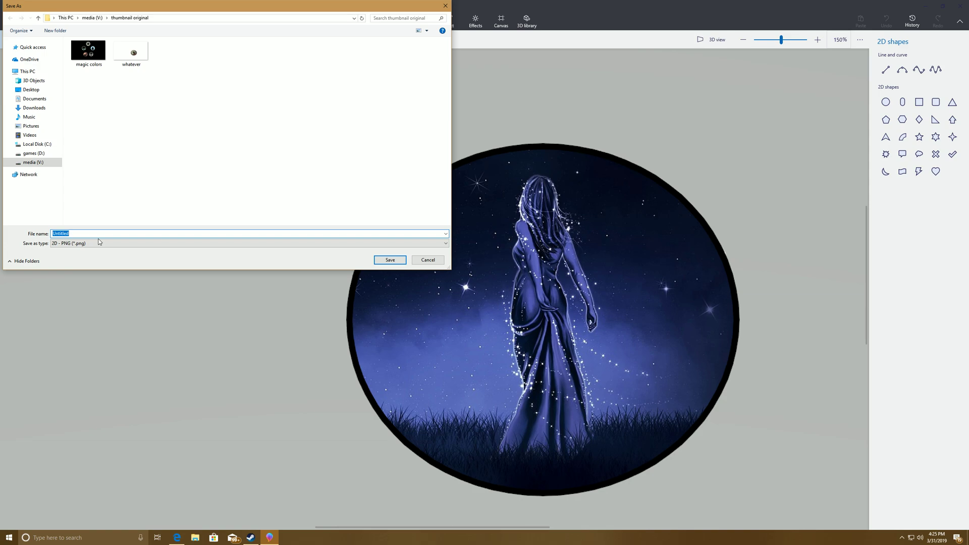
pyautogui.click(10, 163)
pyautogui.scroll(-1, 36, 206)
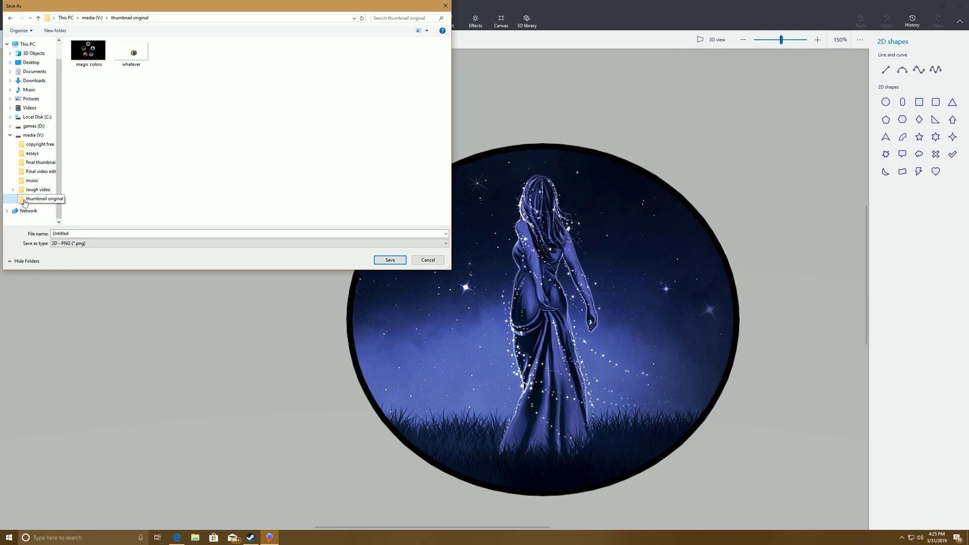
pyautogui.doubleClick(96, 234)
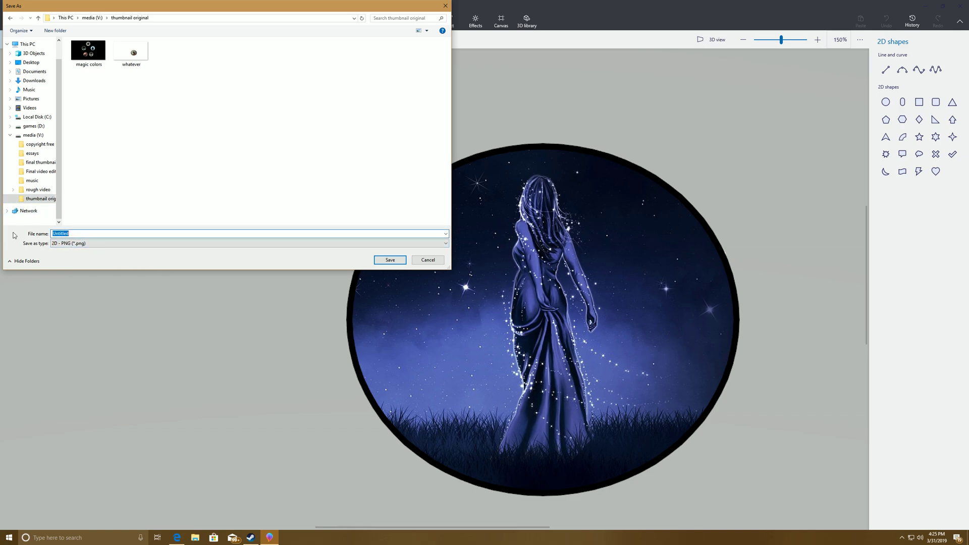
pyautogui.write('f')
pyautogui.press('Escape')
pyautogui.press('Escape')
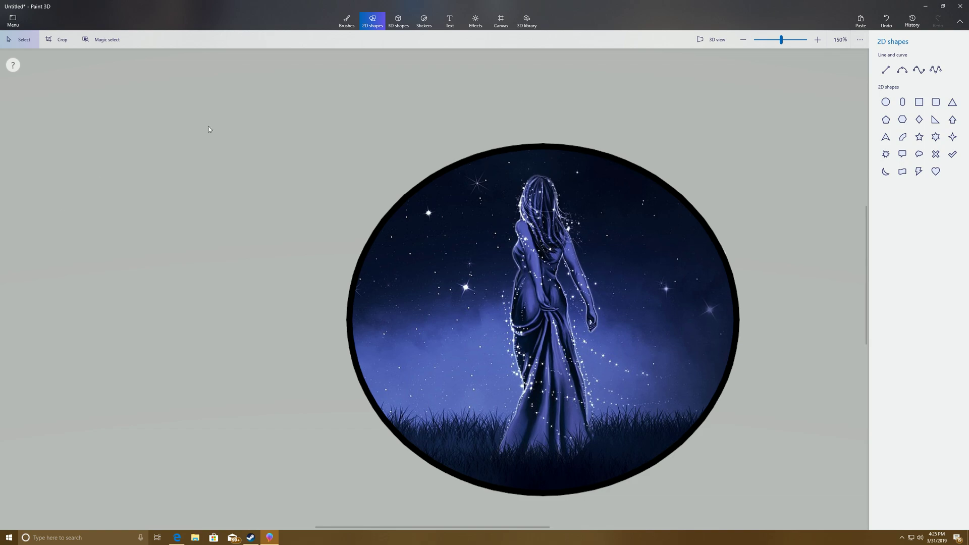
# Close Paint 3D, saving the project as 'f'
pyautogui.click(960, 7)
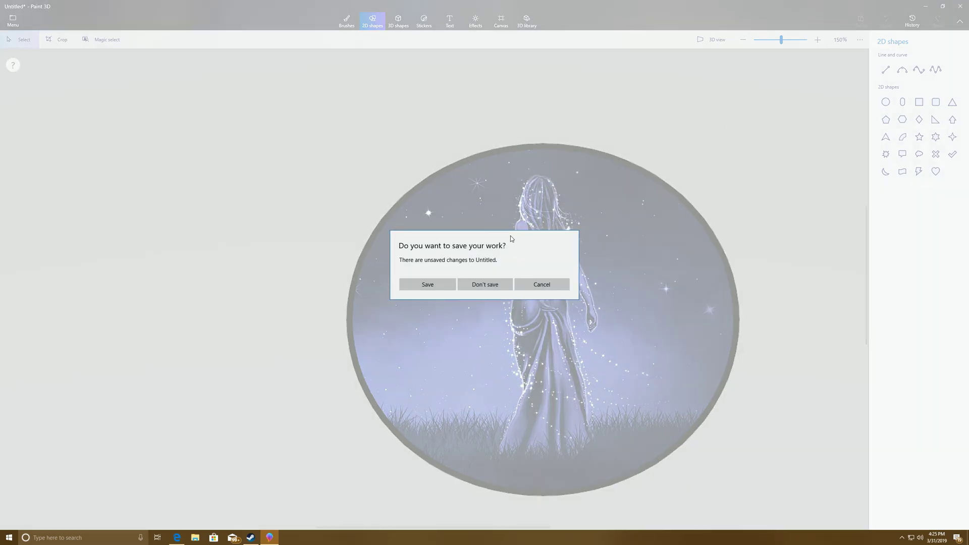
pyautogui.click(445, 286)
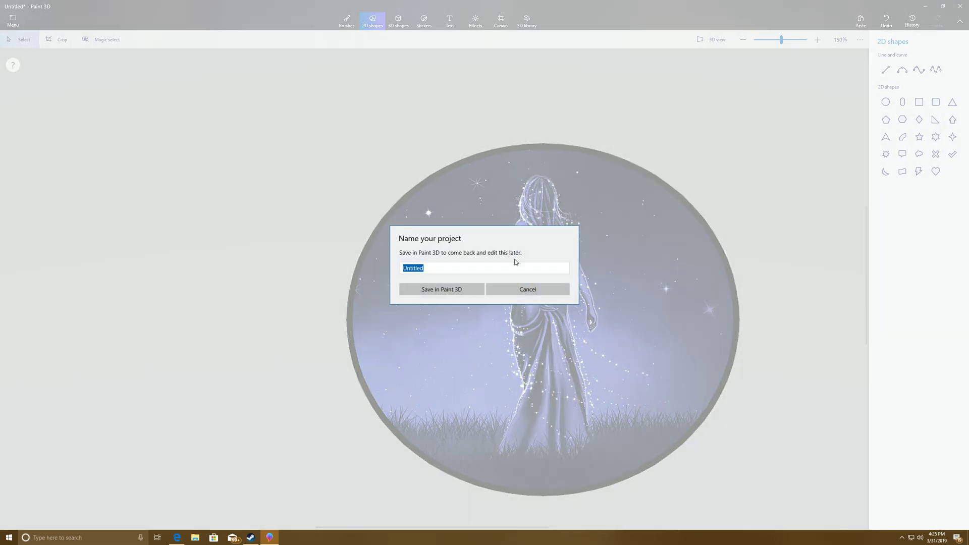
pyautogui.write('f')
pyautogui.click(448, 291)
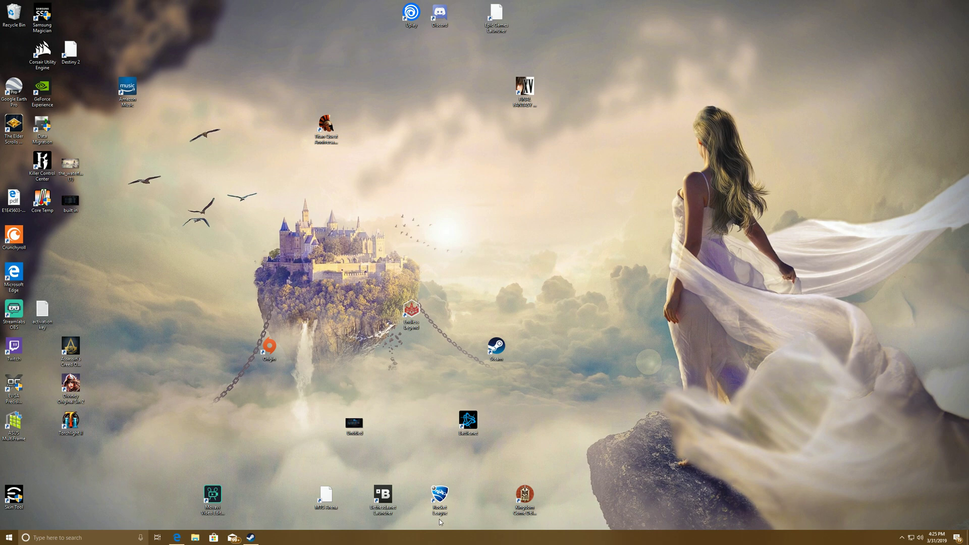
# Open Discord from the tray and delete the 'how to make circle' message
pyautogui.click(900, 539)
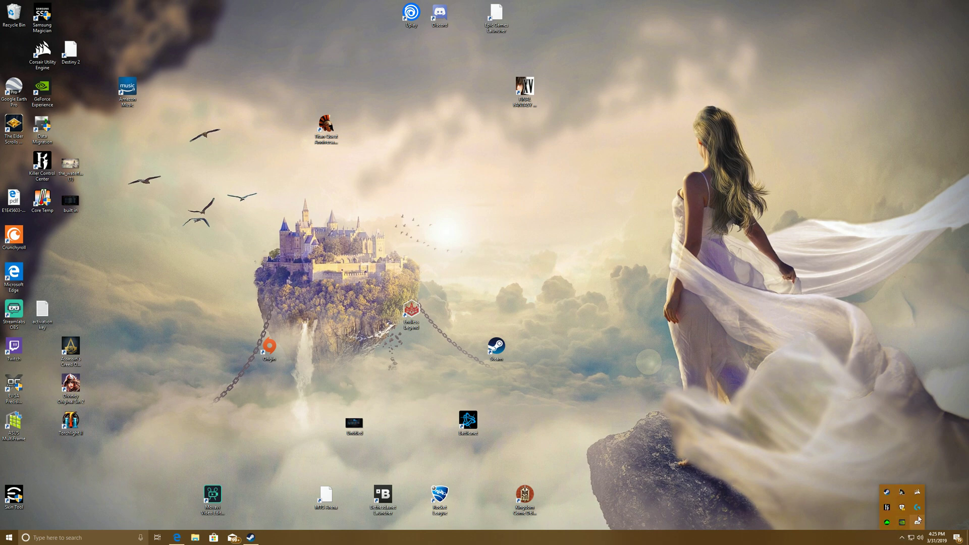
pyautogui.click(918, 524)
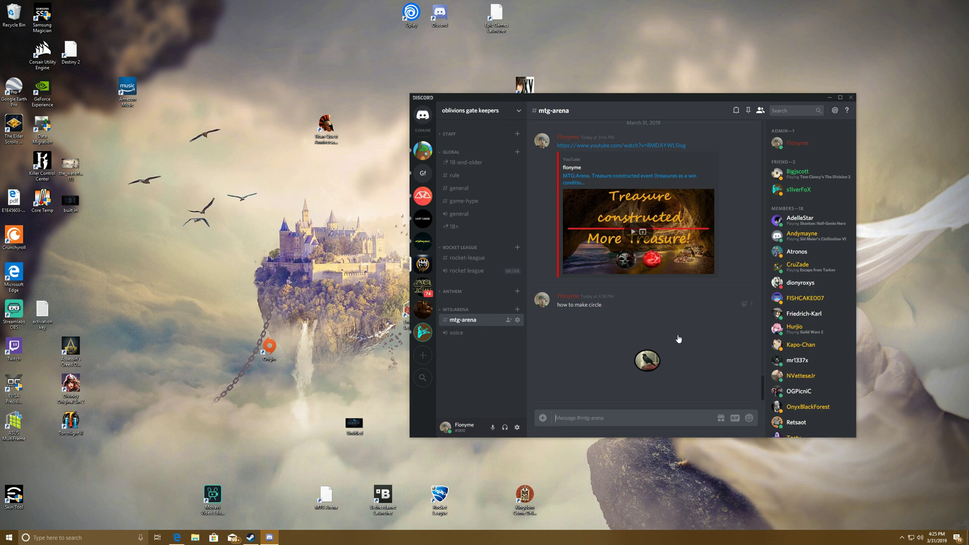
pyautogui.click(751, 306)
pyautogui.click(752, 328)
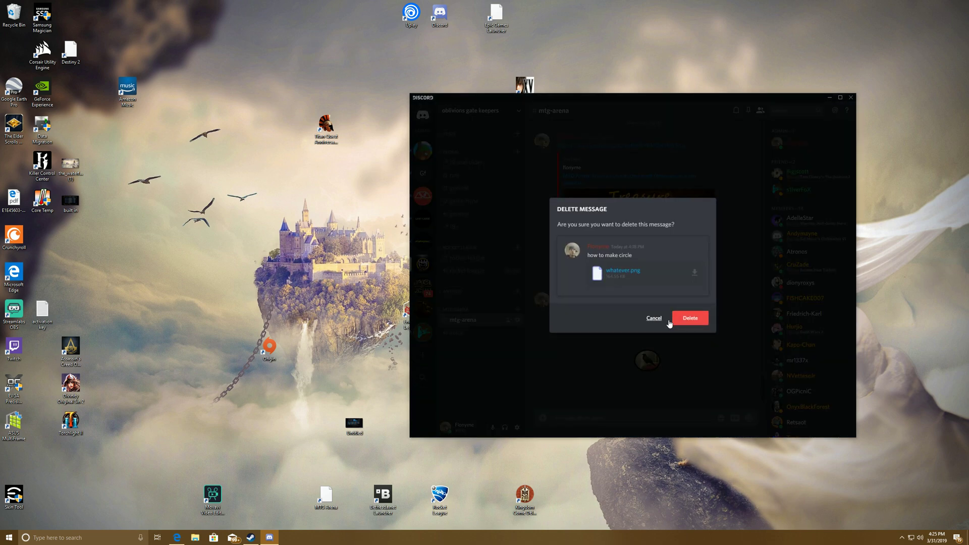
pyautogui.click(681, 318)
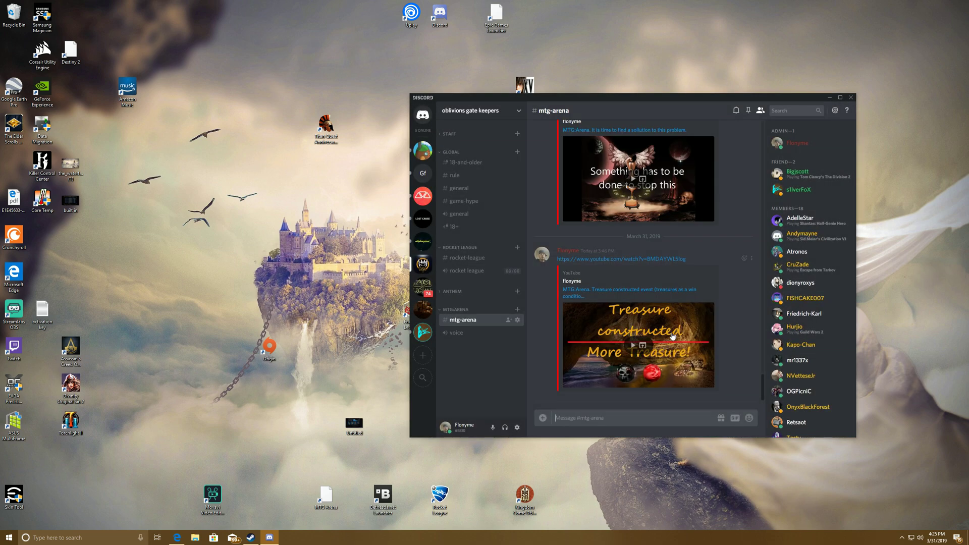
# Upload final.png to the mtg-arena channel
pyautogui.click(543, 418)
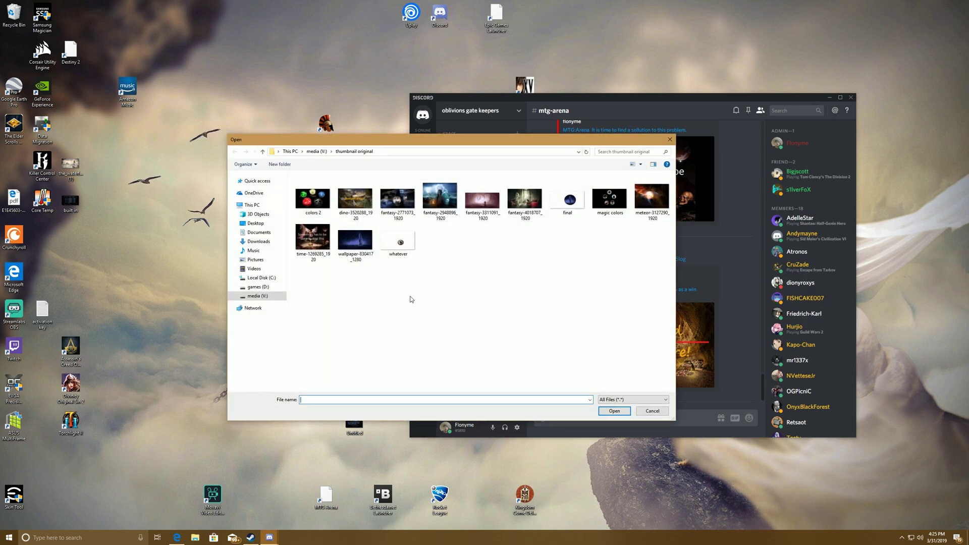
pyautogui.doubleClick(570, 200)
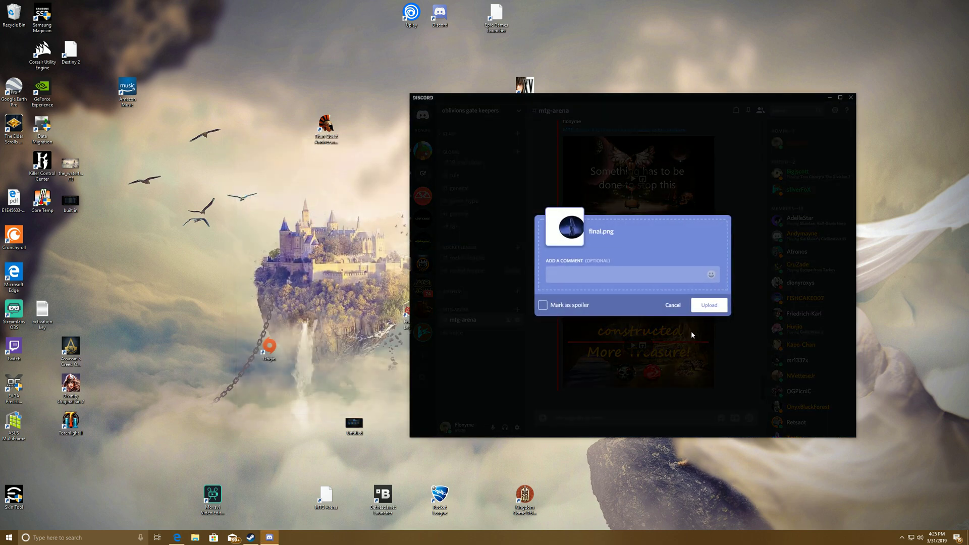
pyautogui.click(705, 303)
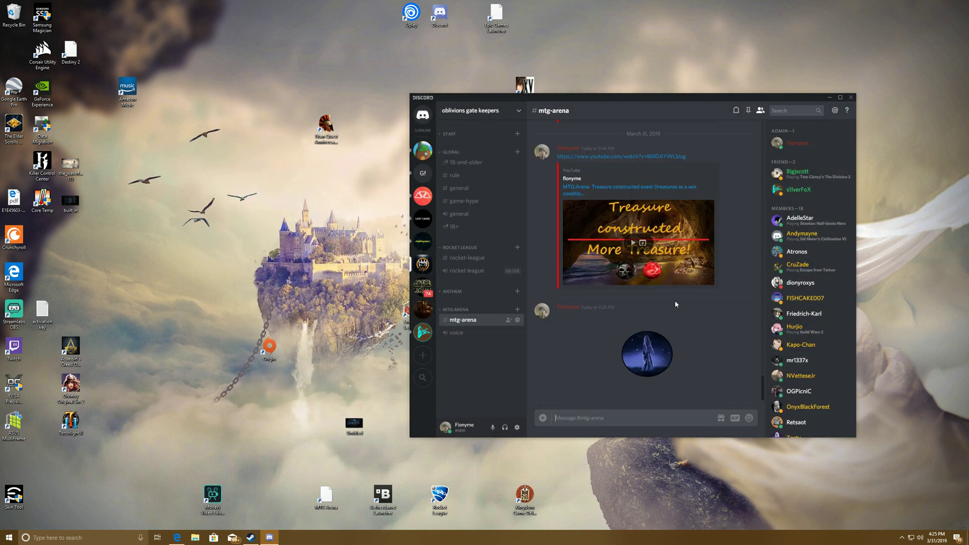
# Open the posted final.png in Discord's enlarged image viewer
pyautogui.click(654, 354)
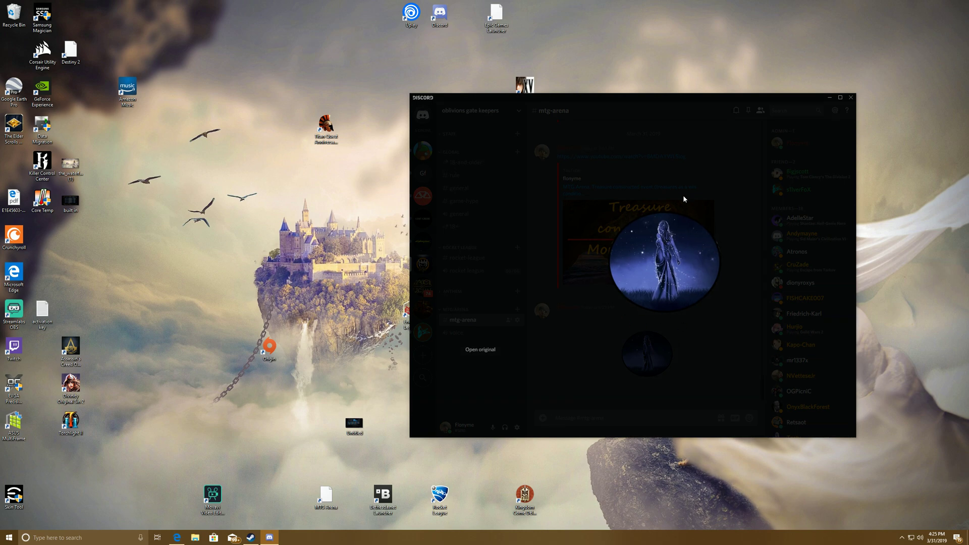